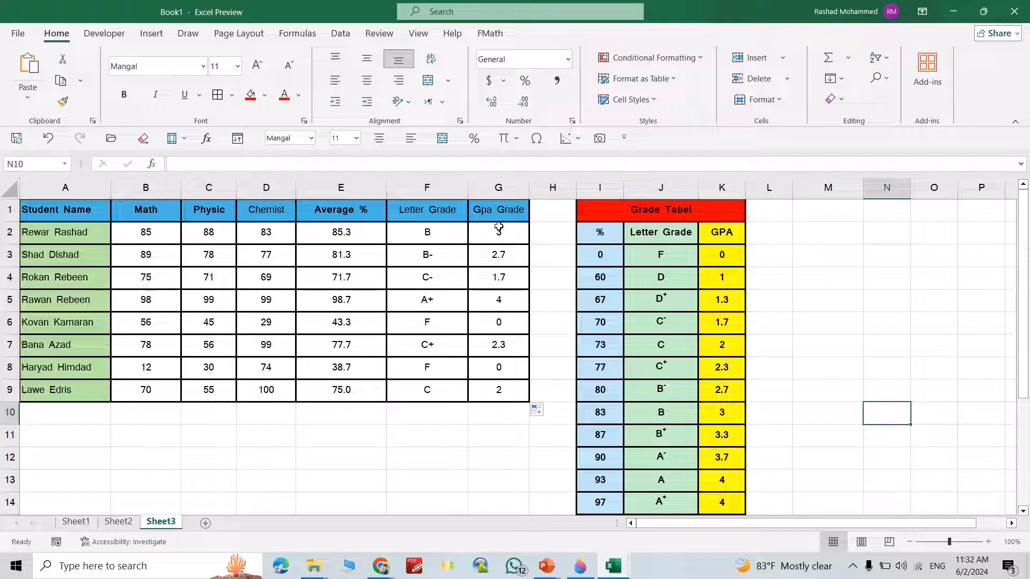
Clear the contents of E2:G9, emptying the Average %, Letter Grade and GPA Grade columns
left_click(426, 458)
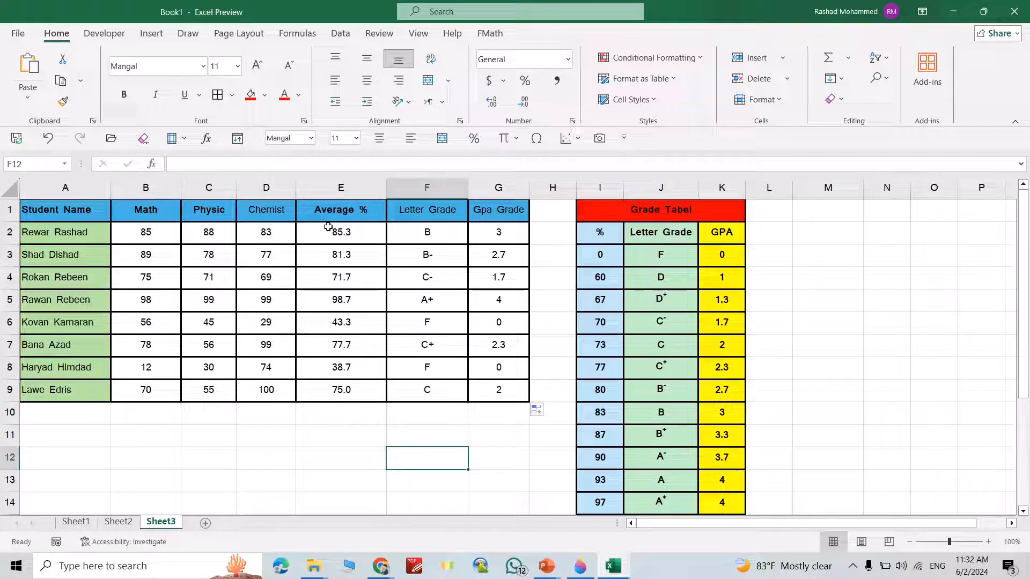
left_click_drag(328, 232, 498, 389)
key("Delete")
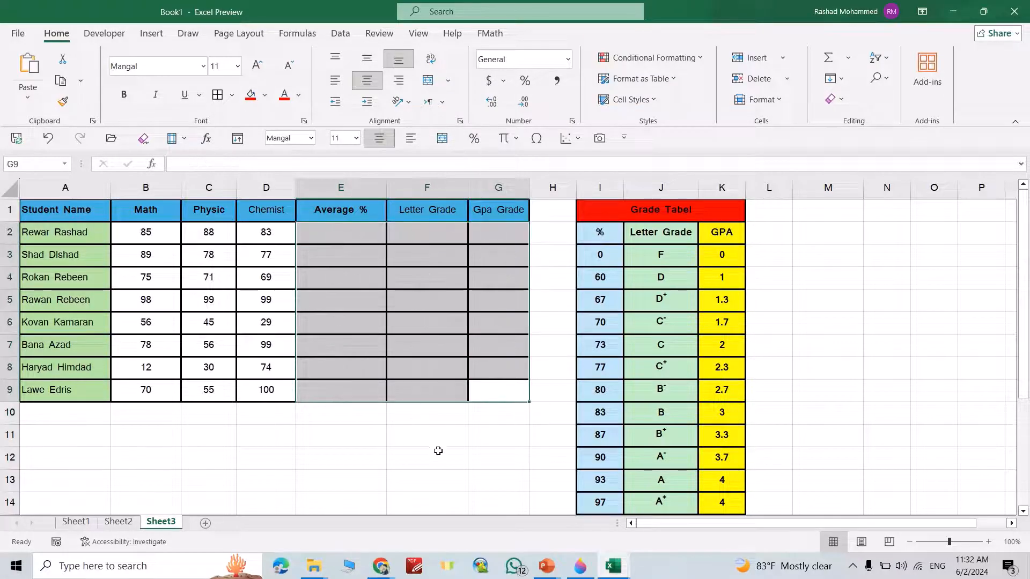
left_click(438, 452)
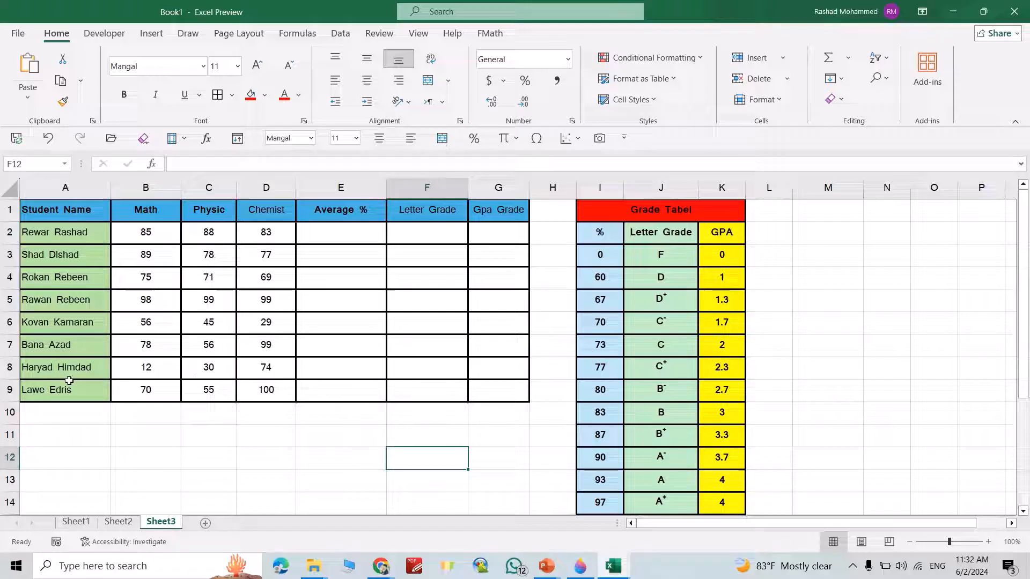
Enter =AVERAGE(B2:D2) in E2 to average the first student's three subject scores
left_click(330, 233)
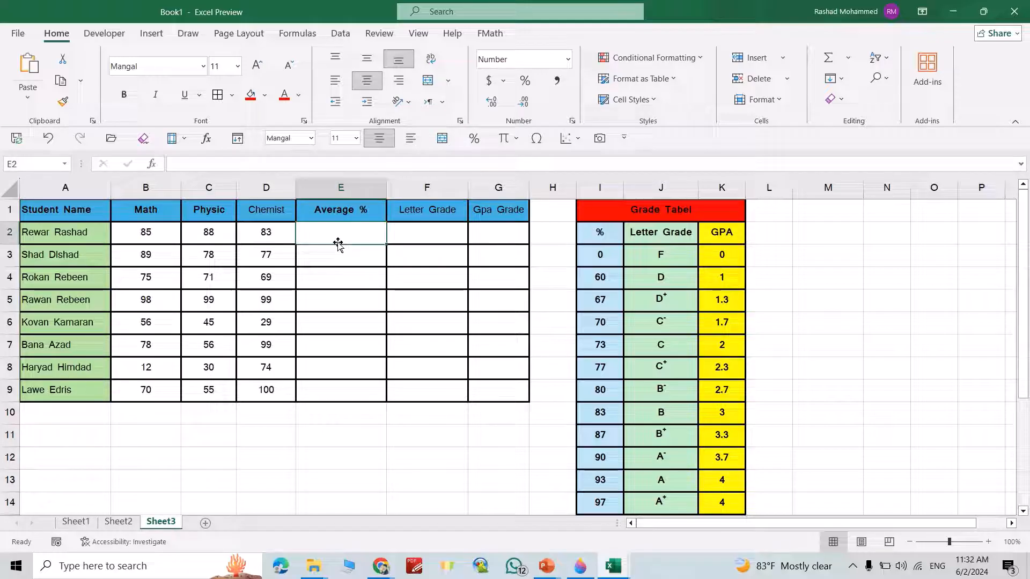
type("=")
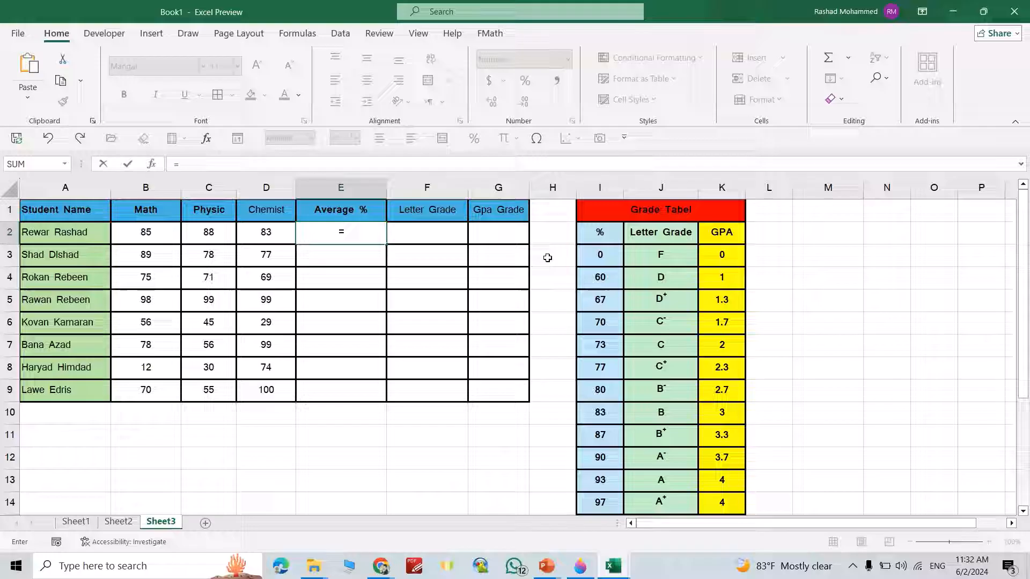
type("av")
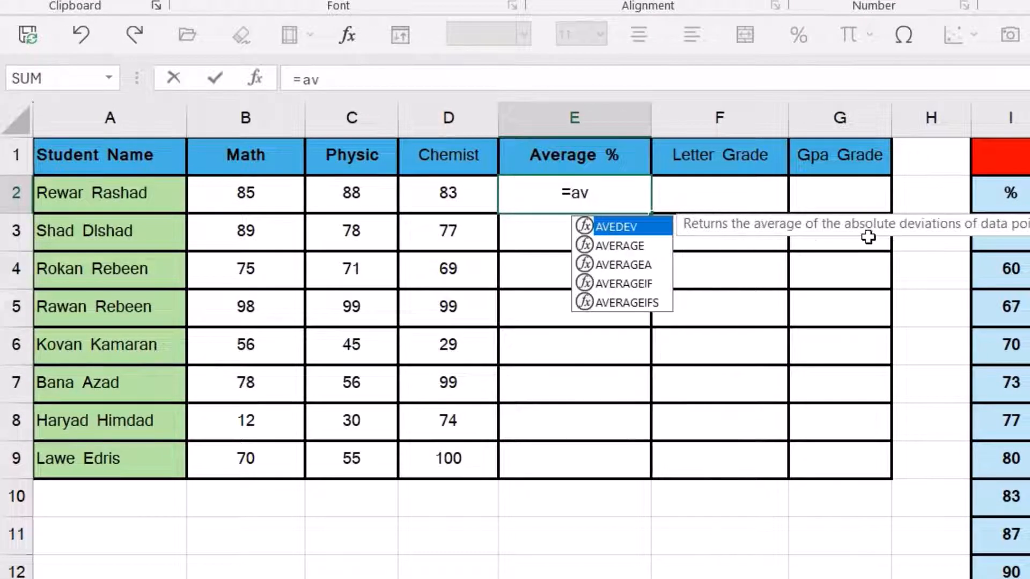
double_click(620, 245)
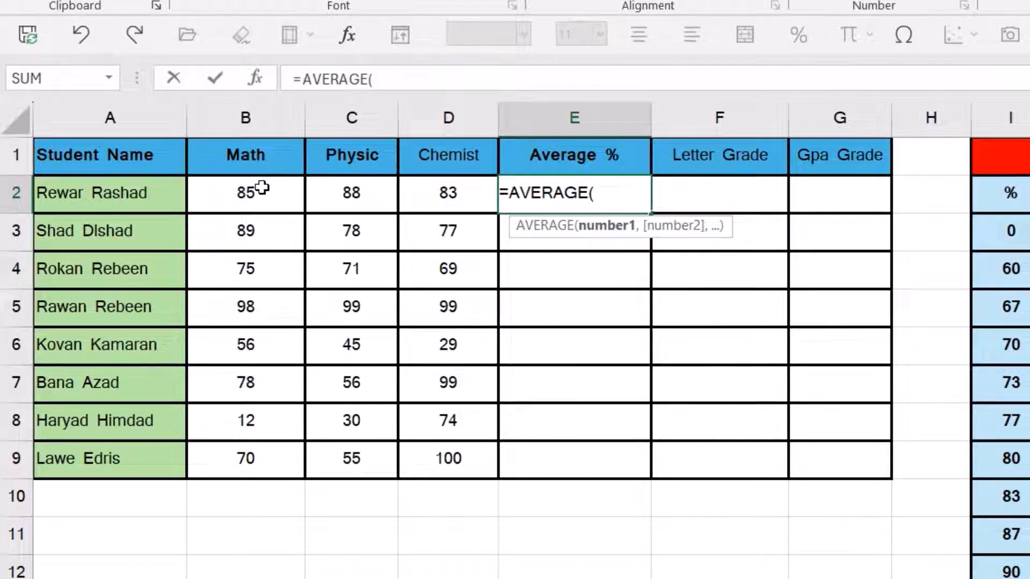
left_click_drag(261, 189, 447, 192)
key("Return")
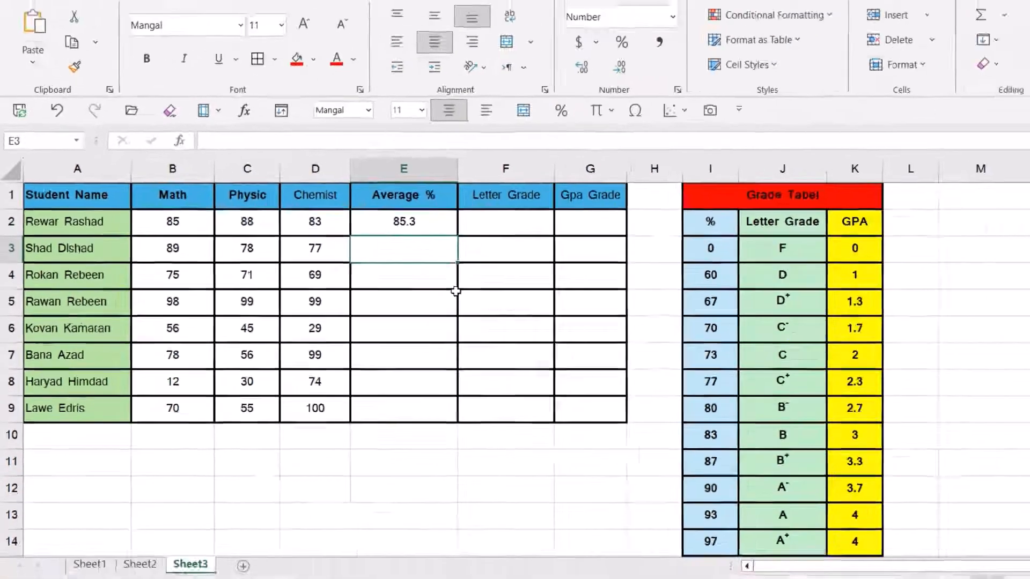
Fill the average formula down to E9, giving 85.3 down to 75.0
left_click(366, 233)
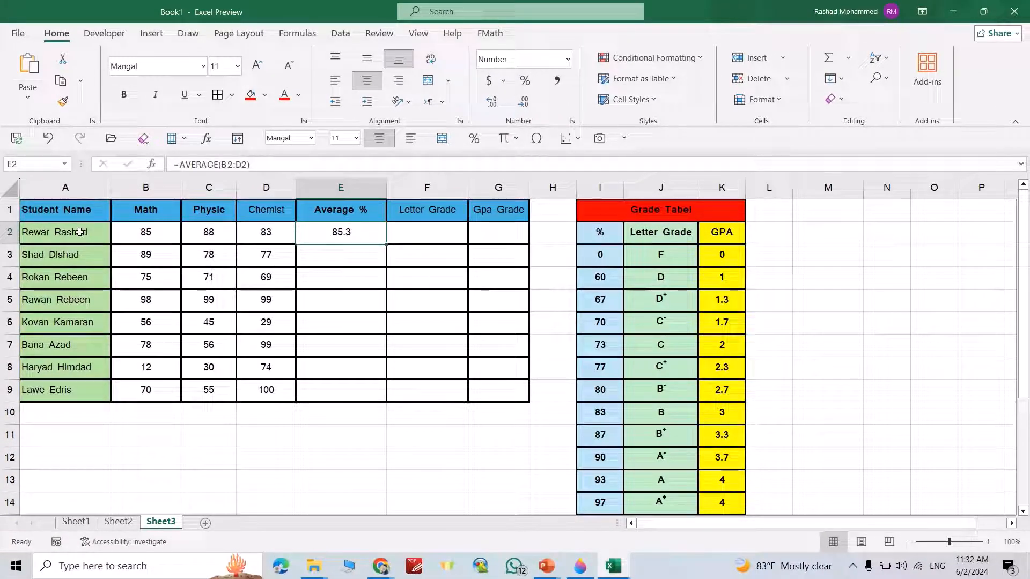
double_click(387, 240)
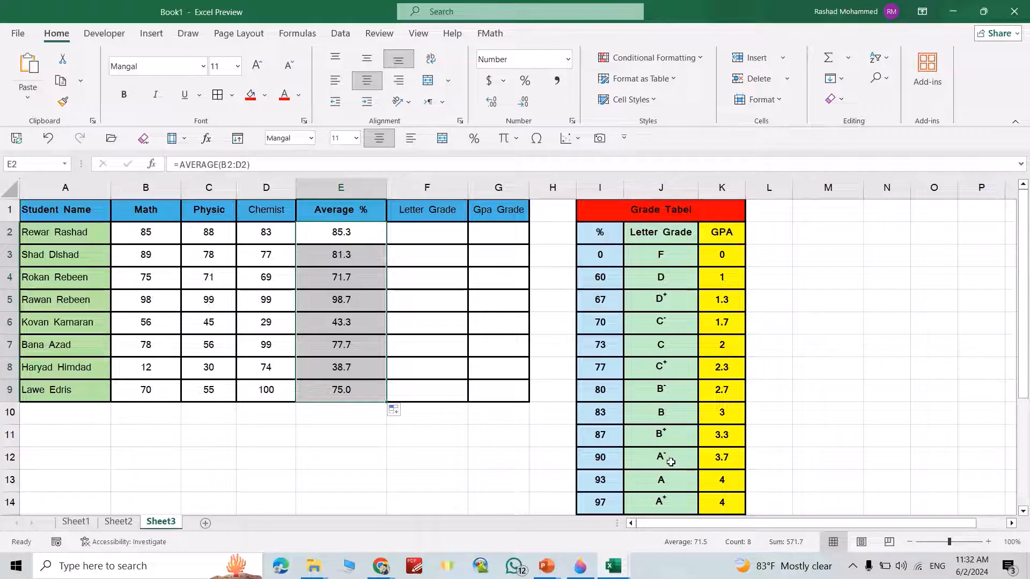
Start =VLOOKUP in F2 with E2 as lookup value and the grade table I3:K14 as range
left_click(405, 232)
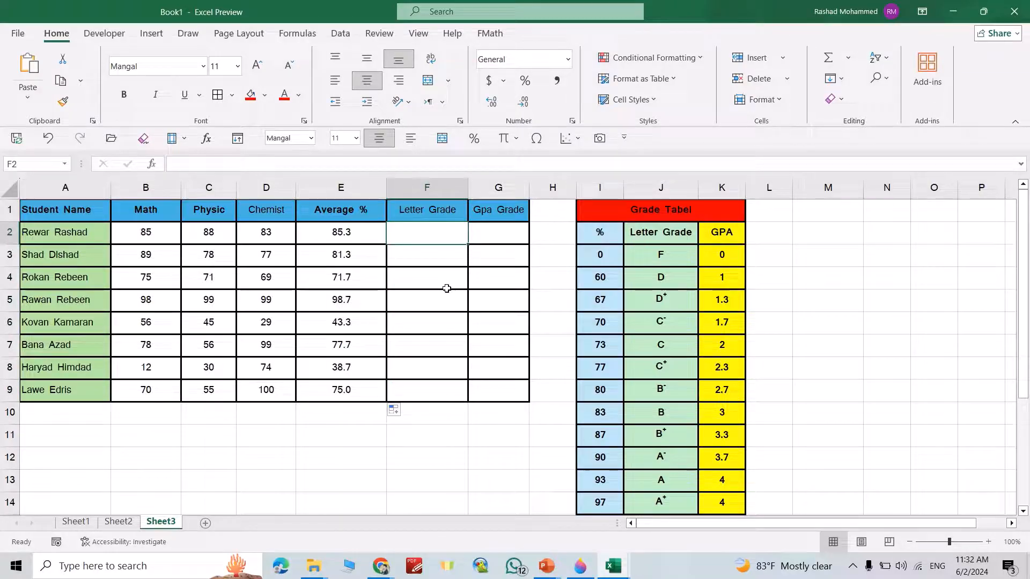
type("=v")
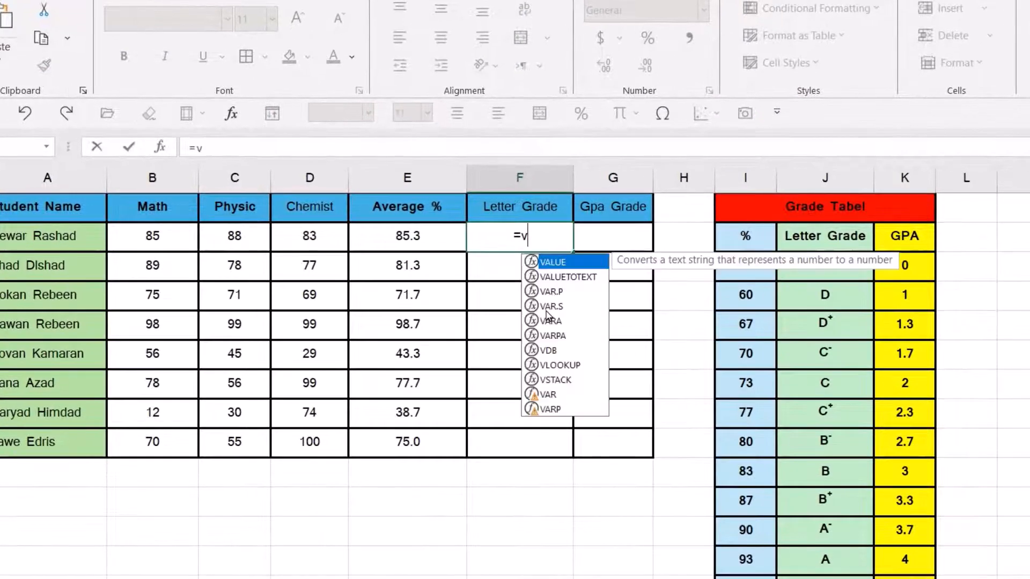
type("l")
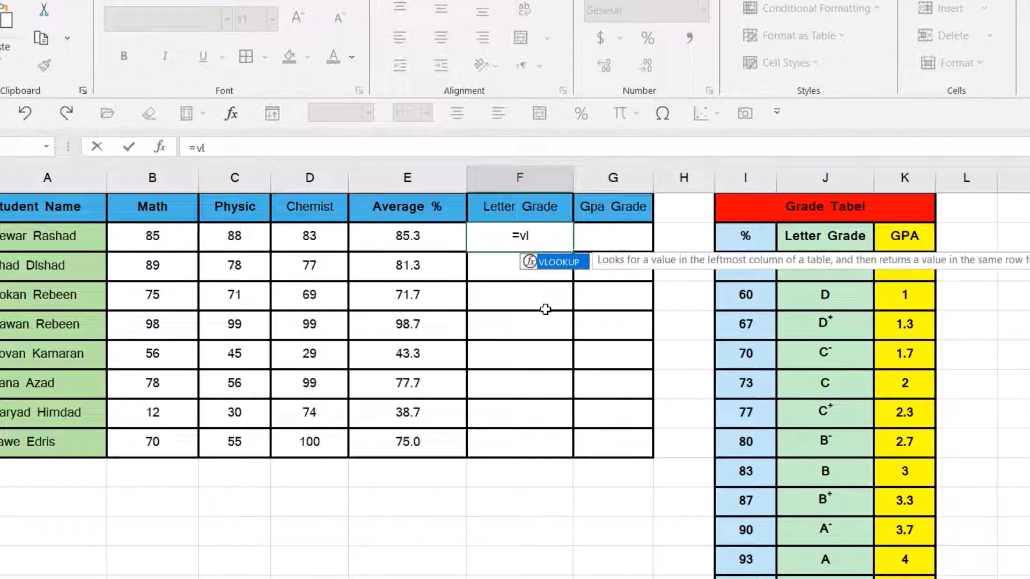
double_click(532, 261)
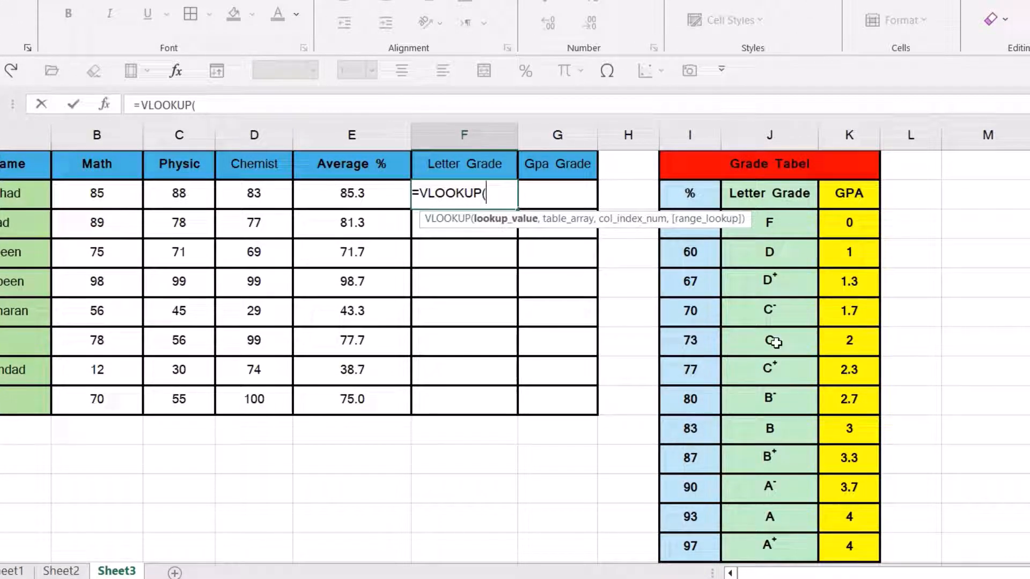
left_click(352, 192)
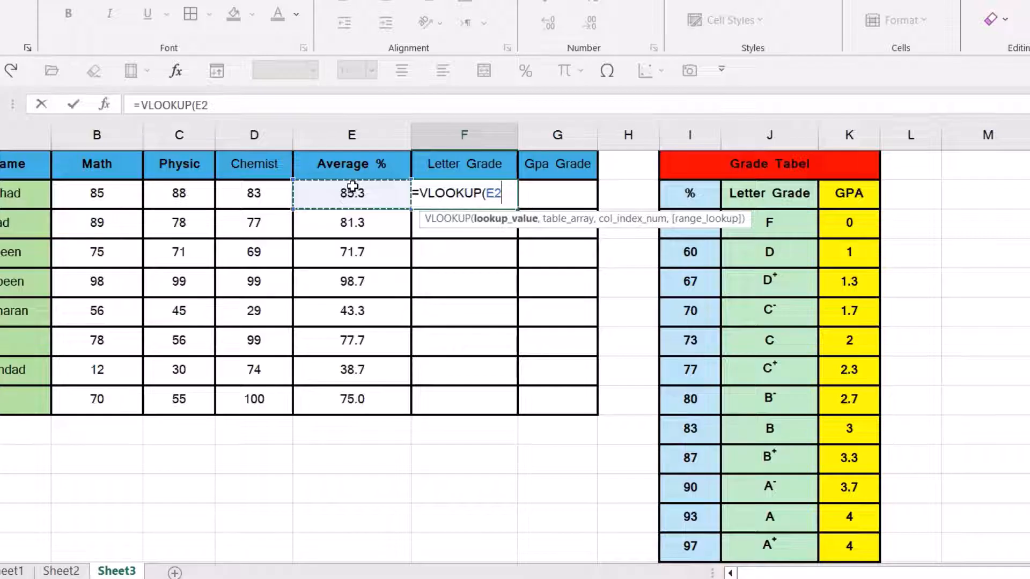
type(",")
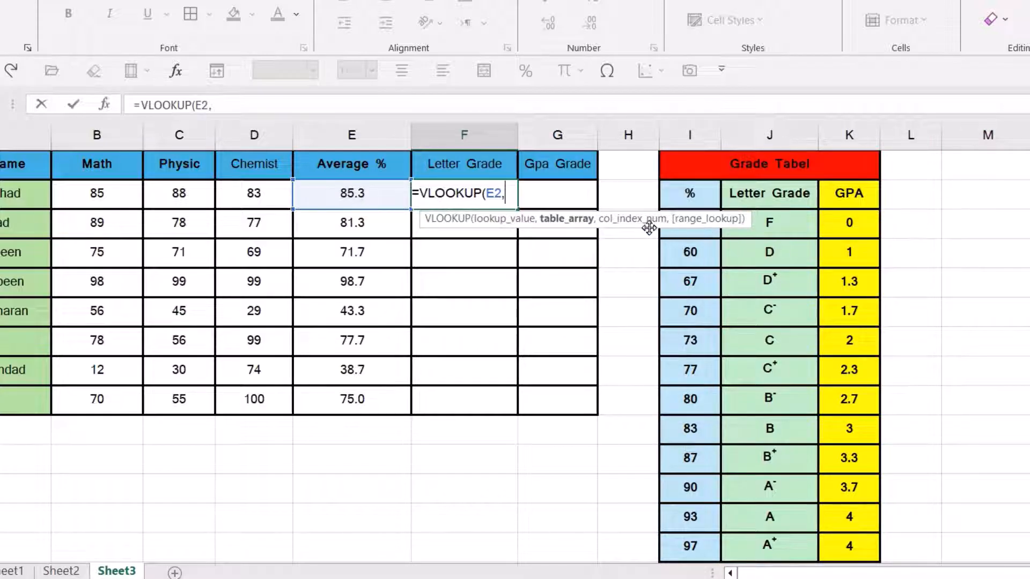
left_click_drag(650, 219, 651, 163)
left_click_drag(688, 225, 849, 546)
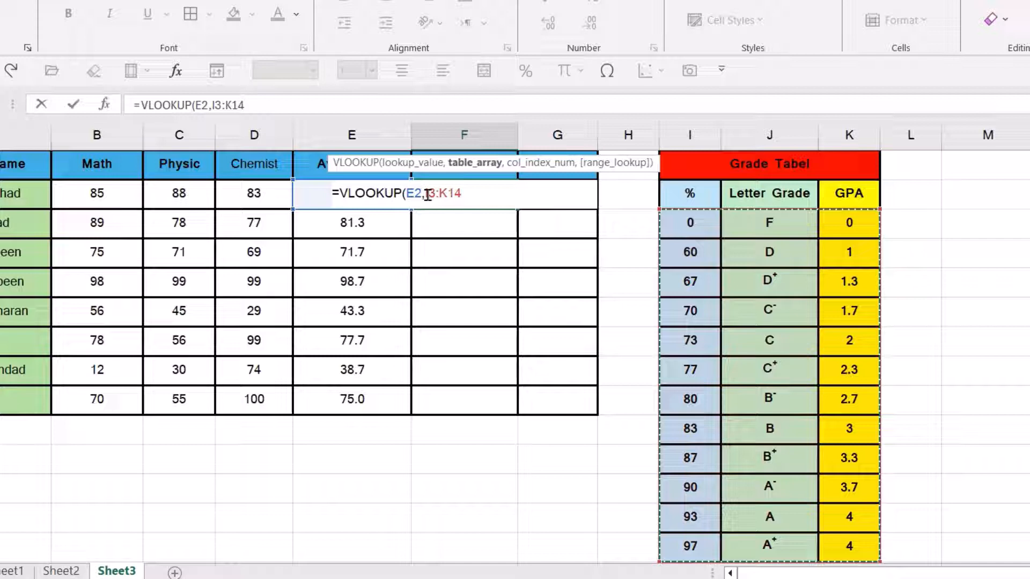
Make the table reference absolute ($I$3:$K$14), return column 2, and commit to show grade B
left_click(429, 193)
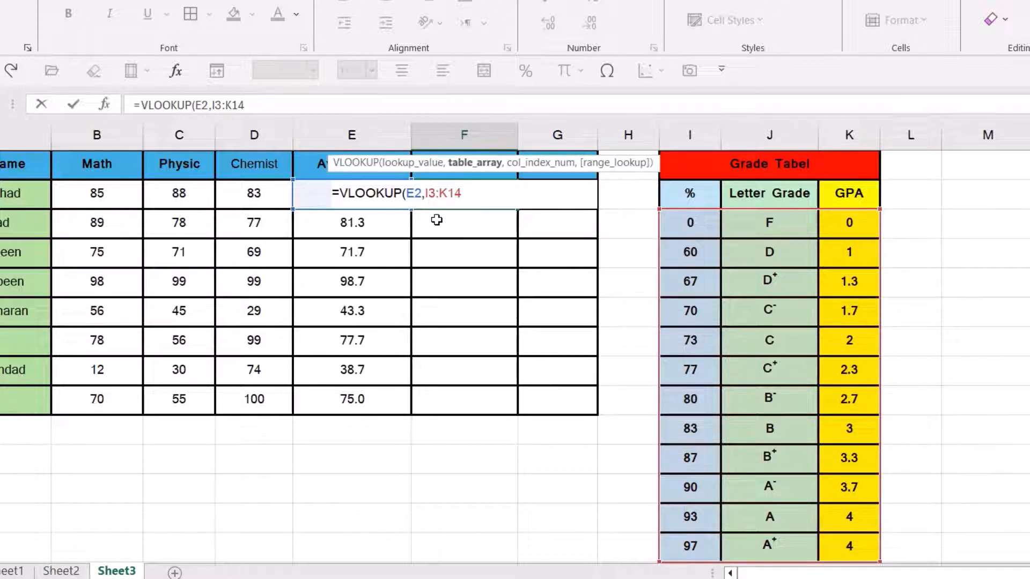
type("$")
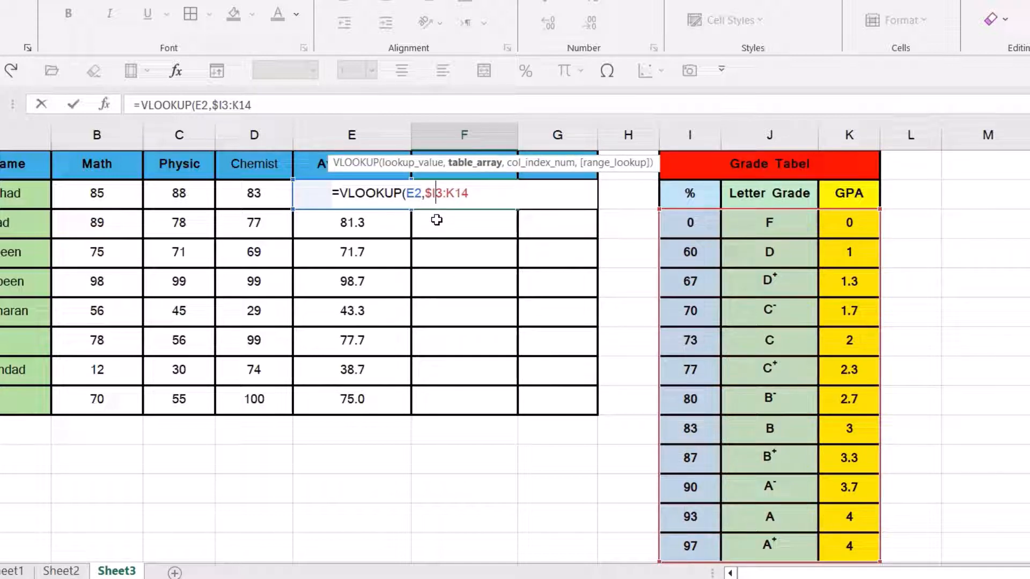
key("Right")
type("$")
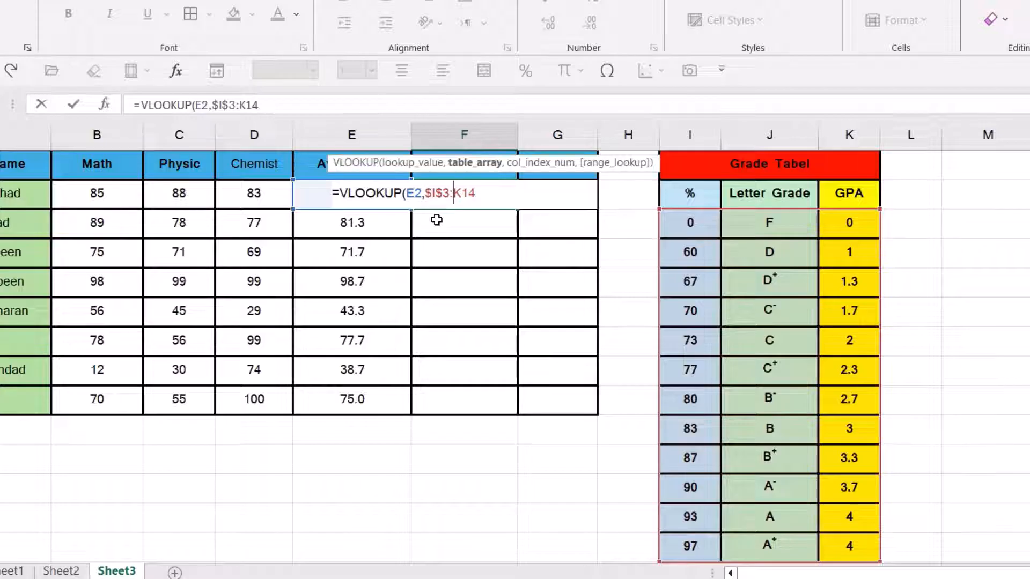
key("Right")
key("Right")
key("Right")
type("$")
key("Right")
type("$14")
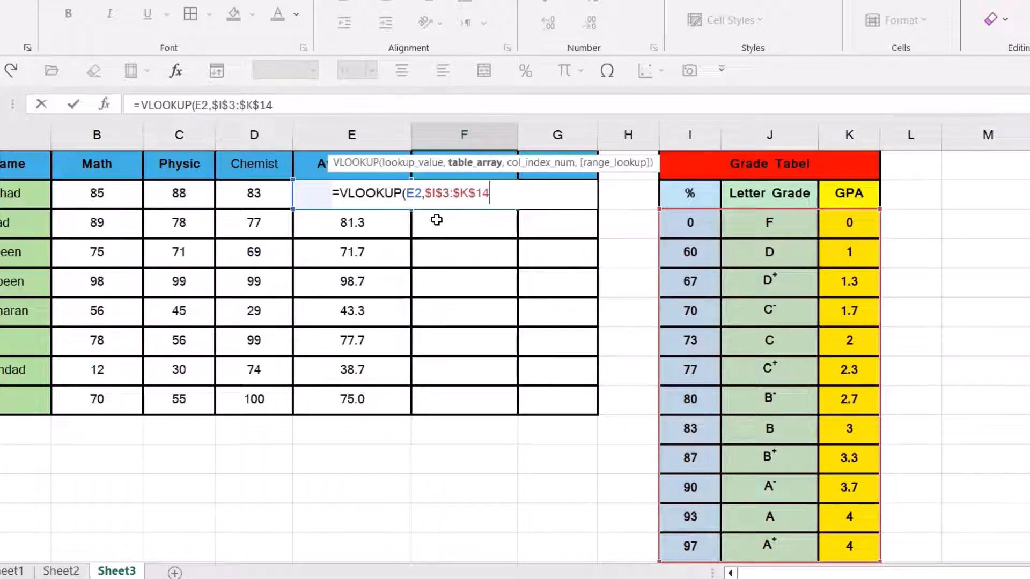
type(",")
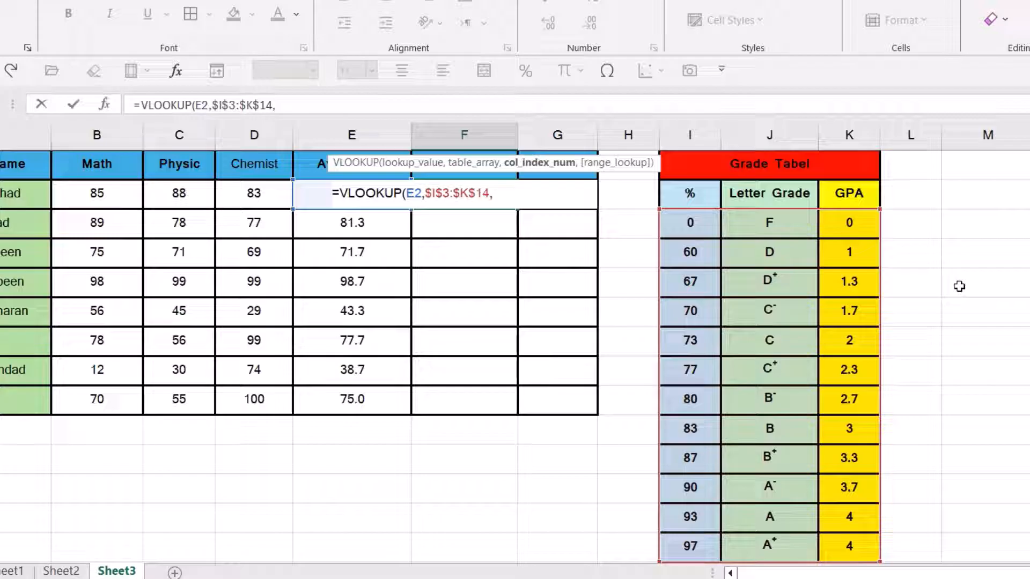
type("2")
type(")")
key("Return")
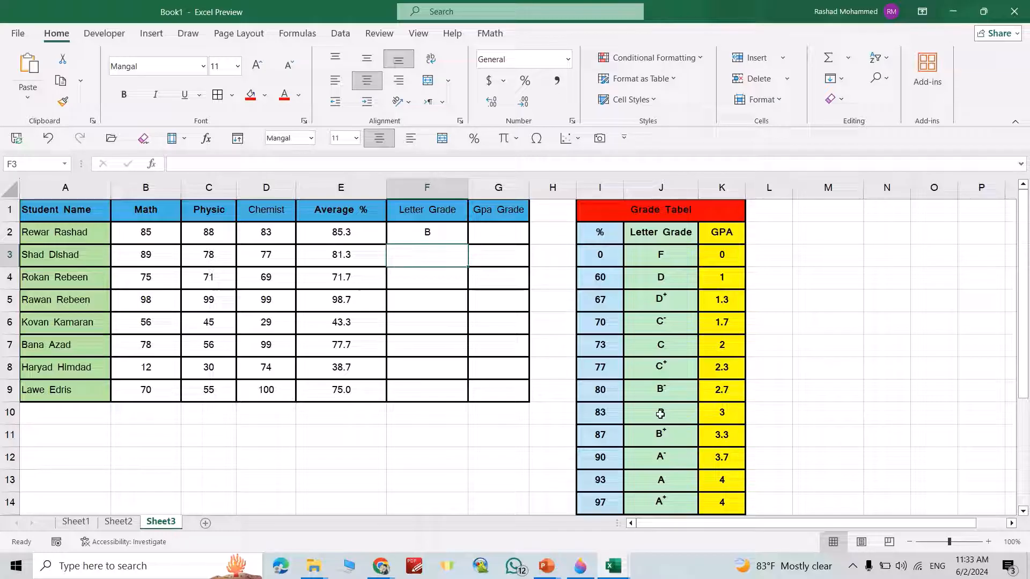
Fill the Letter Grade VLOOKUP formula from F2 down to F9
left_click(443, 237)
double_click(467, 244)
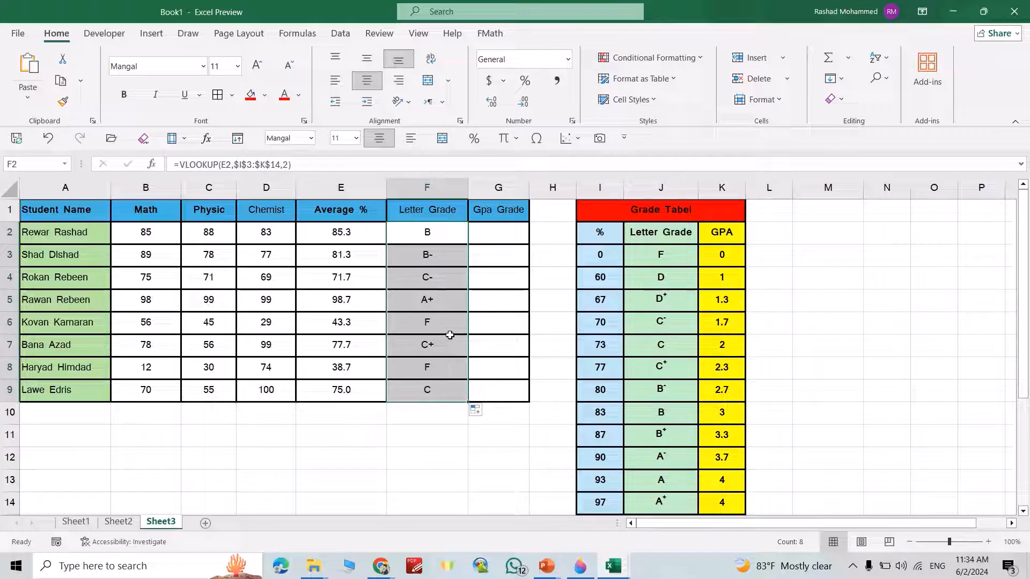
Enter =VLOOKUP(E2,$I$3:$K$14,3) in G2, returning the first student's GPA of 3
left_click(501, 234)
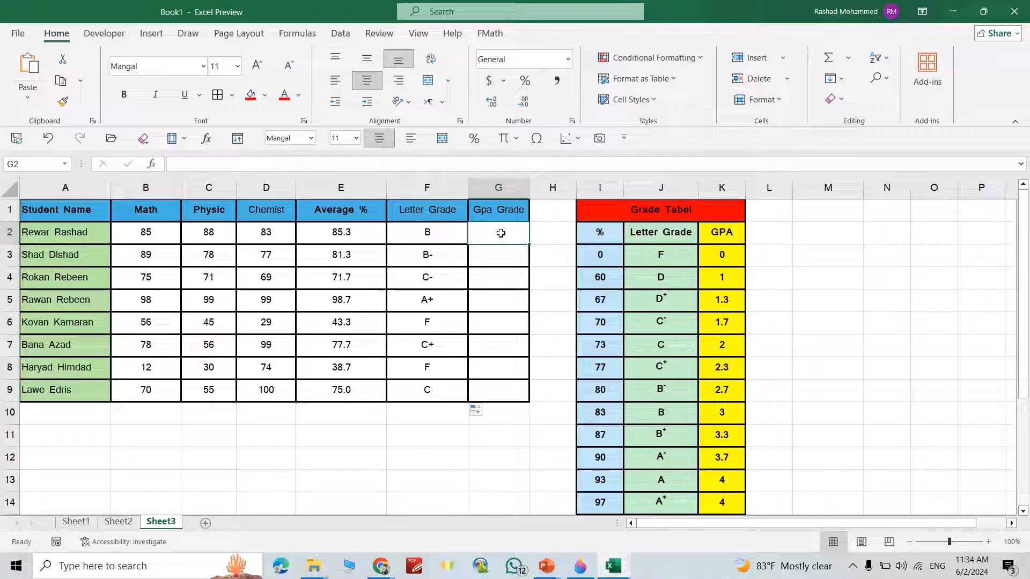
type("=v")
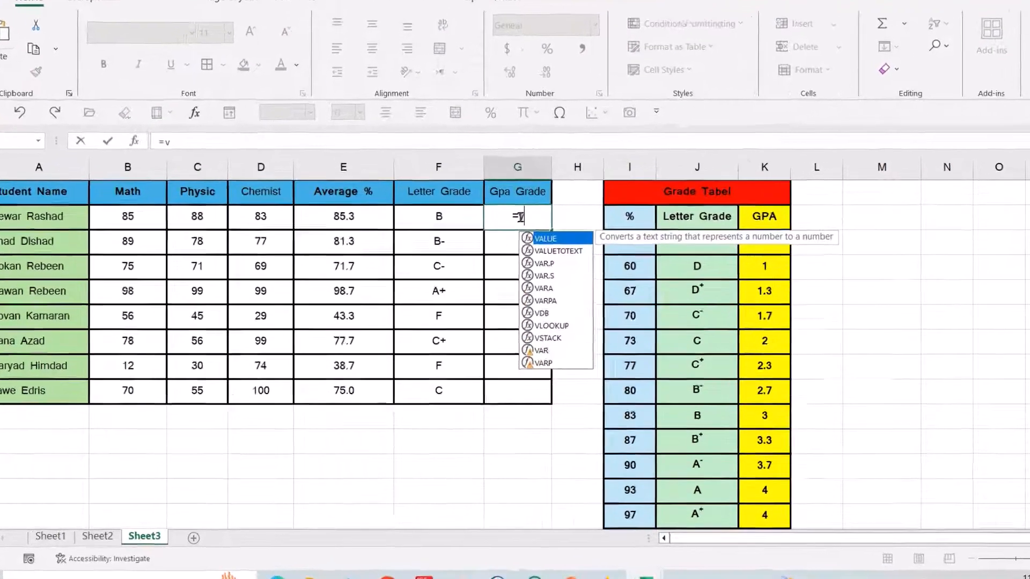
type("l")
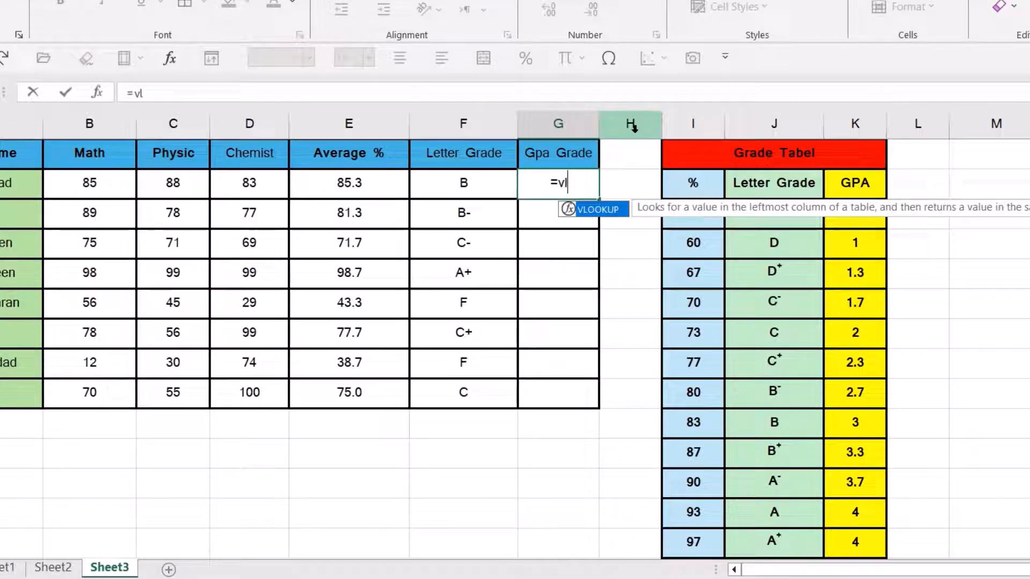
key("Tab")
left_click(332, 184)
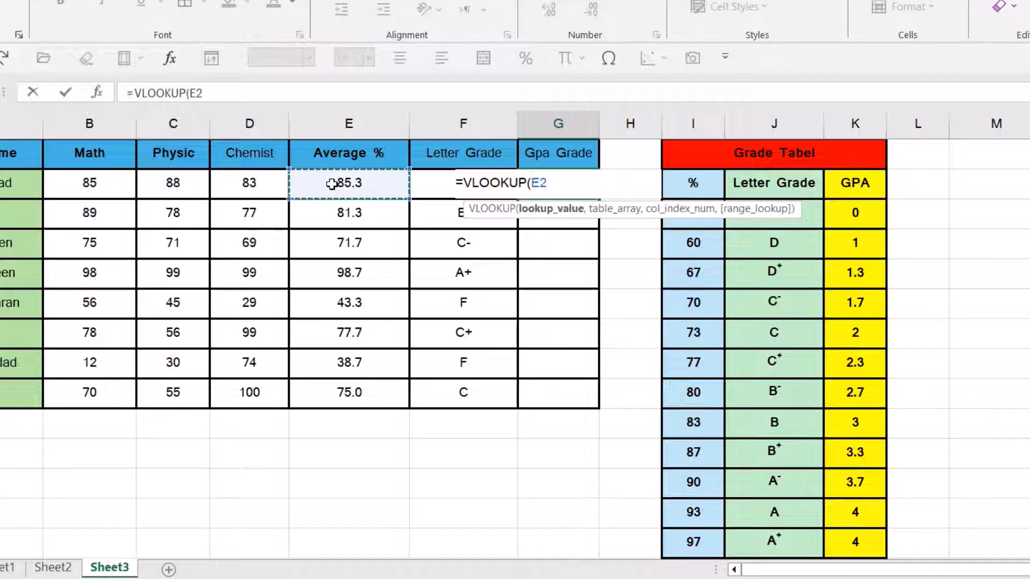
type(",")
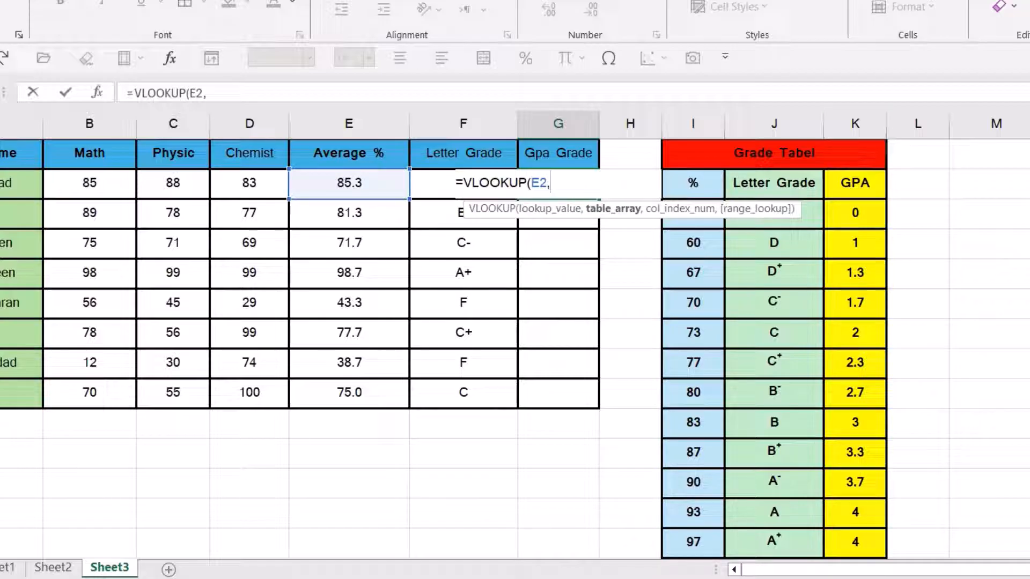
left_click_drag(656, 211, 644, 125)
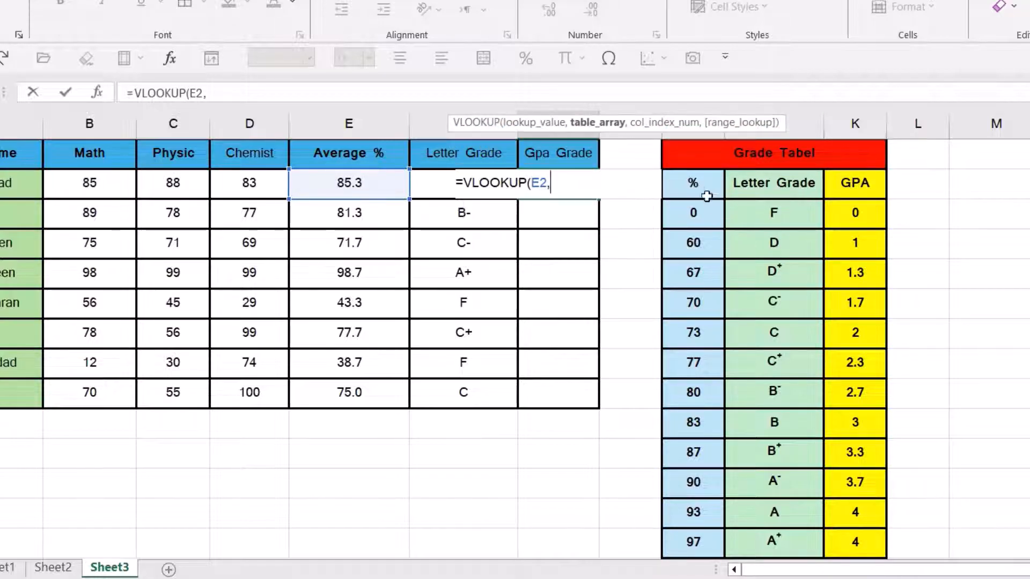
mouse_move(693, 212)
left_mouse_down()
mouse_move(846, 480)
mouse_move(855, 542)
left_mouse_up()
left_click(551, 182)
type("$I3:K14")
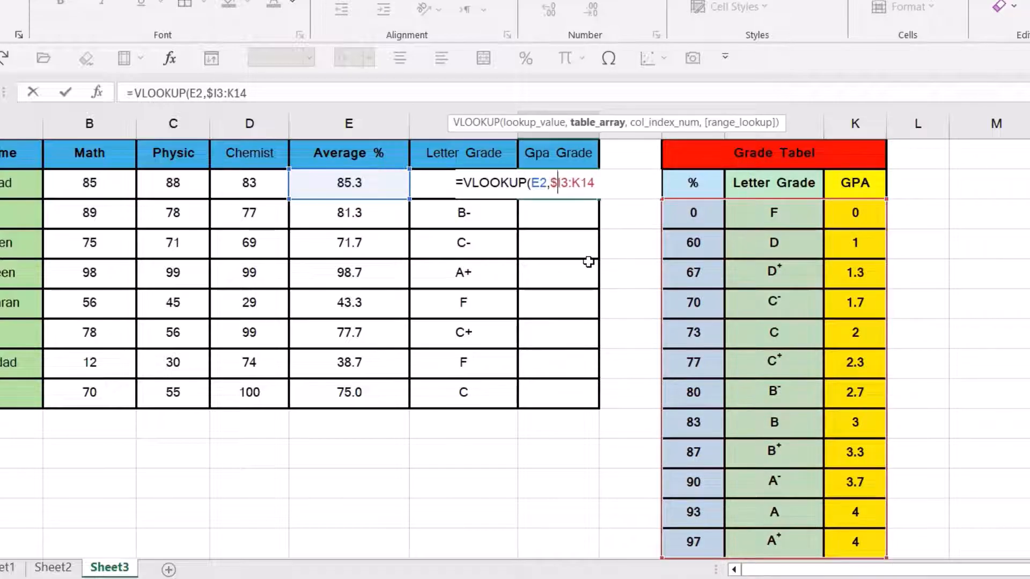
type("$")
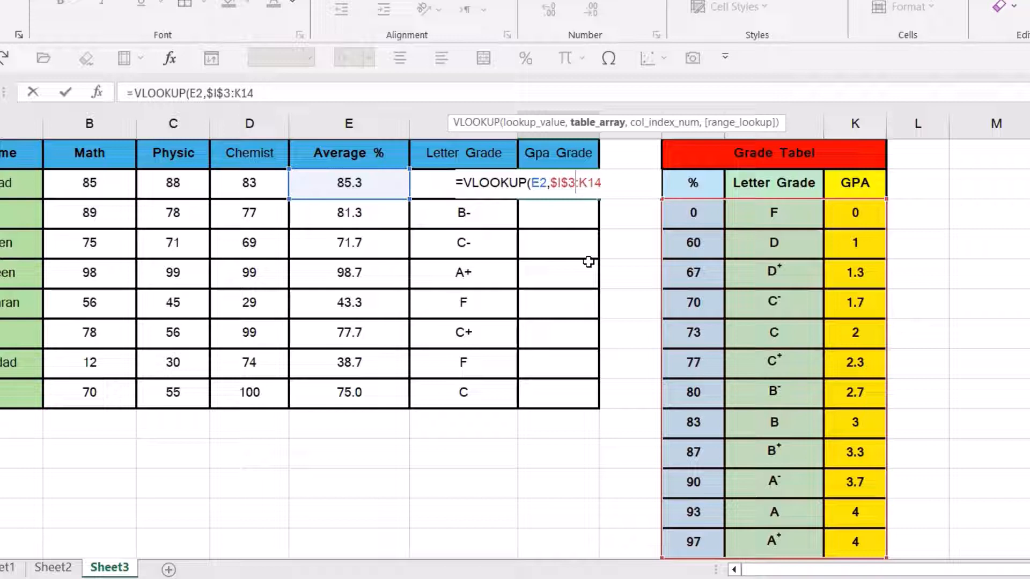
type("$K")
type("$K$")
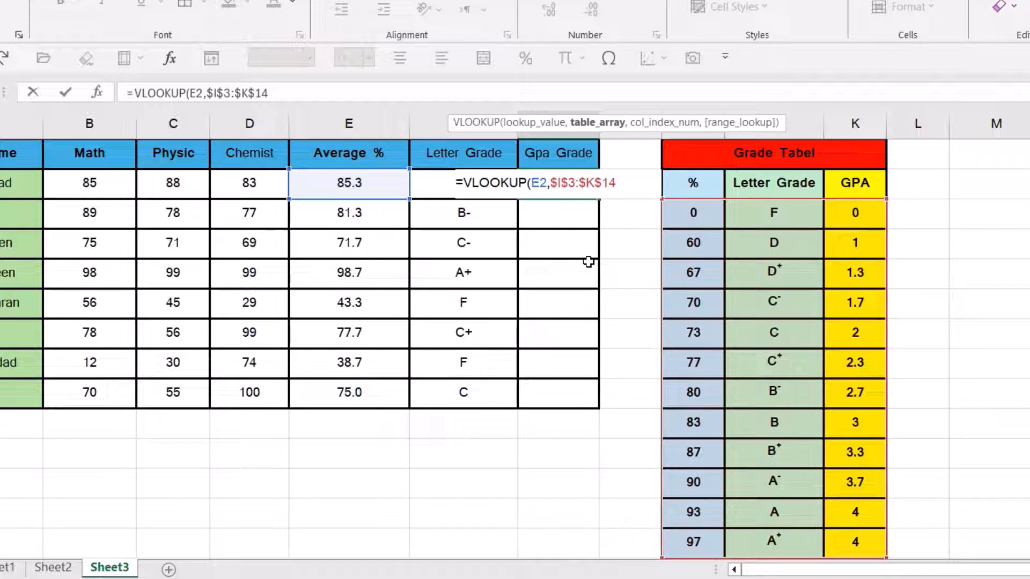
type(",")
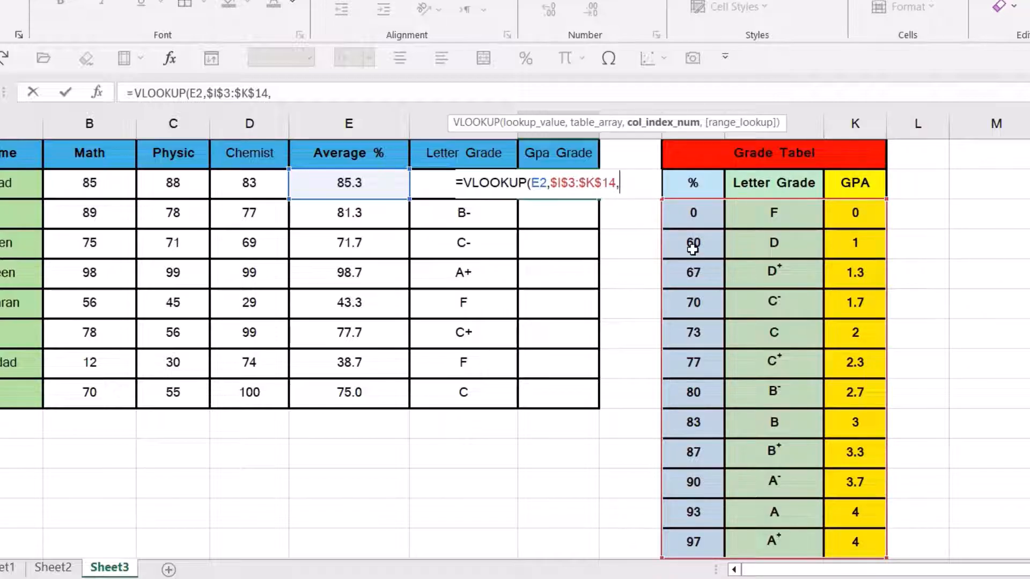
type("3")
type(")")
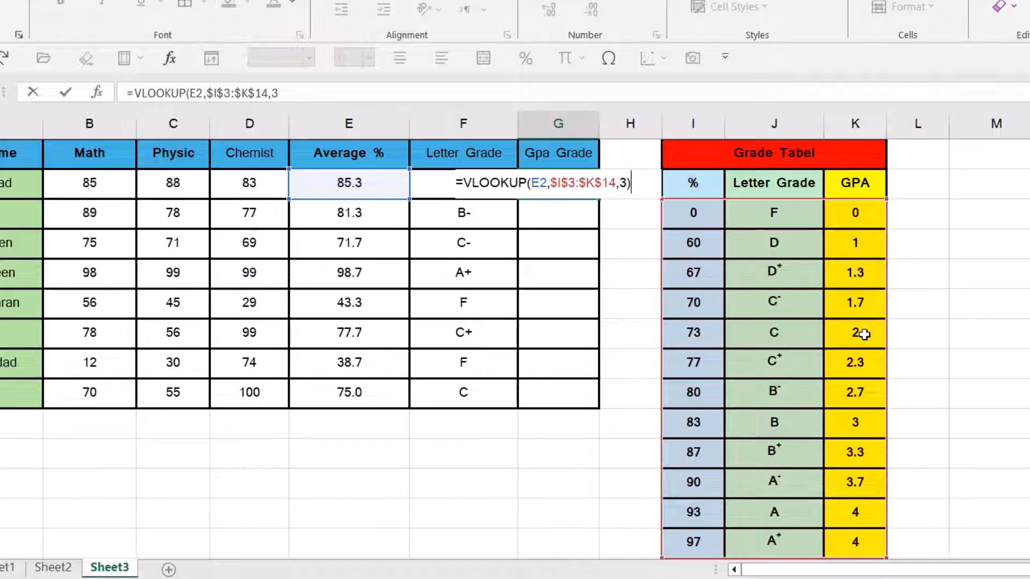
key("Return")
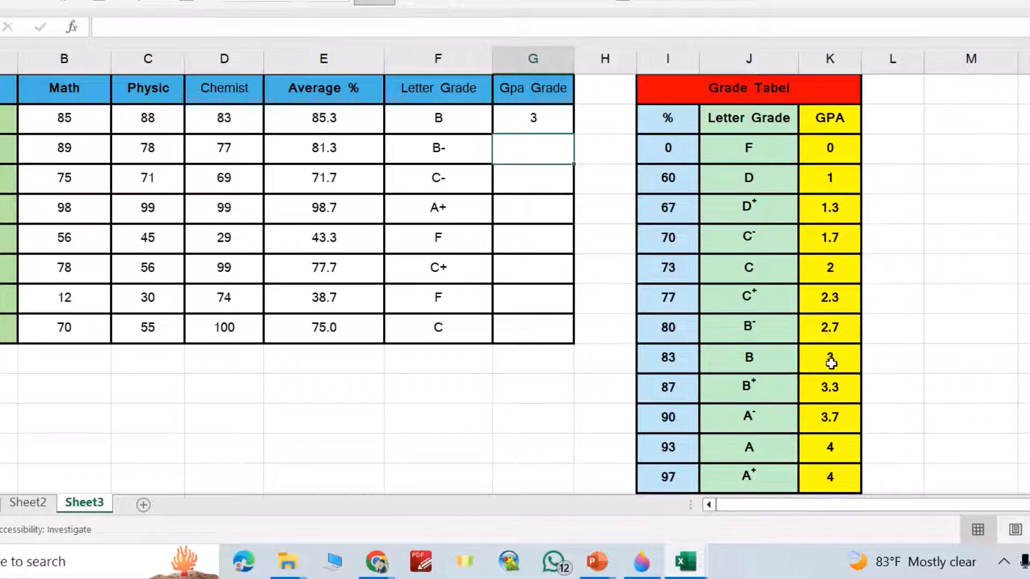
Fill the GPA VLOOKUP formula from G2 down to G9 for every student
left_click(540, 121)
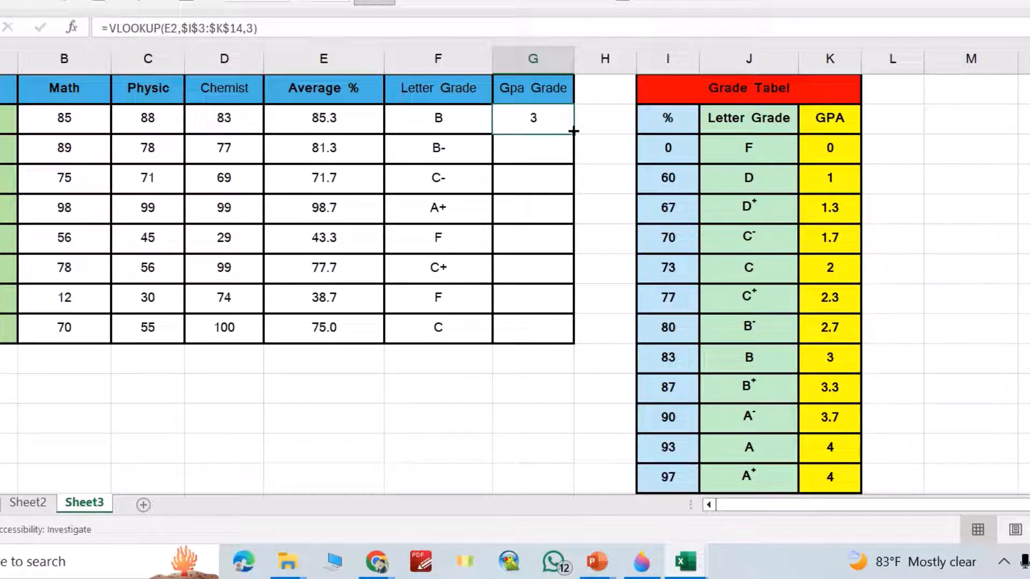
double_click(573, 133)
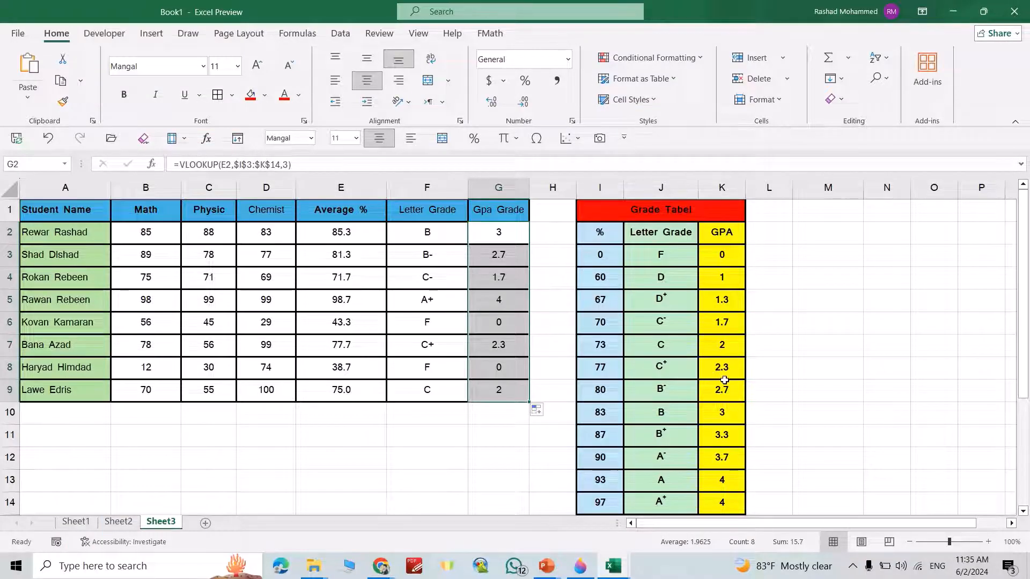
left_click(460, 474)
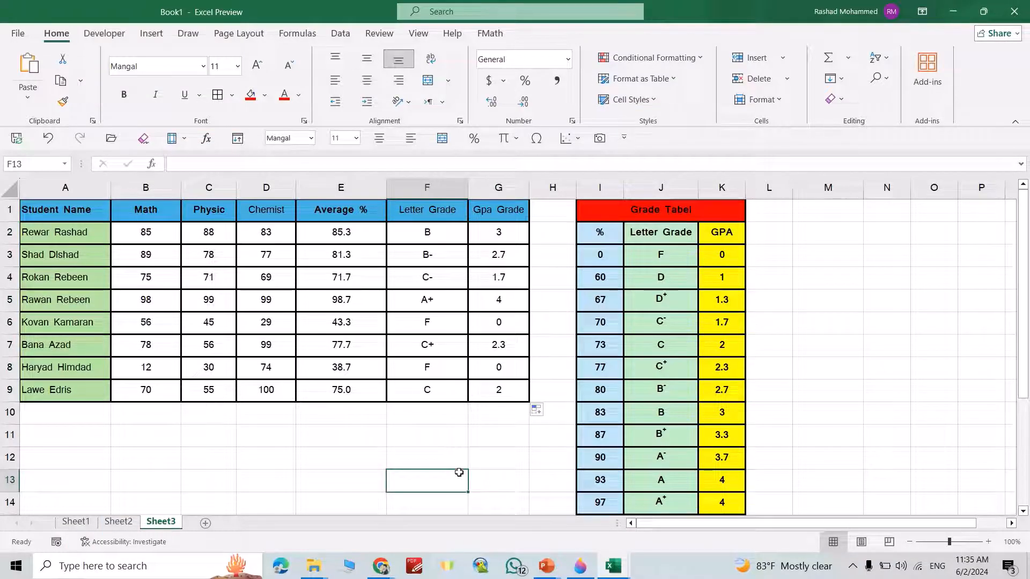